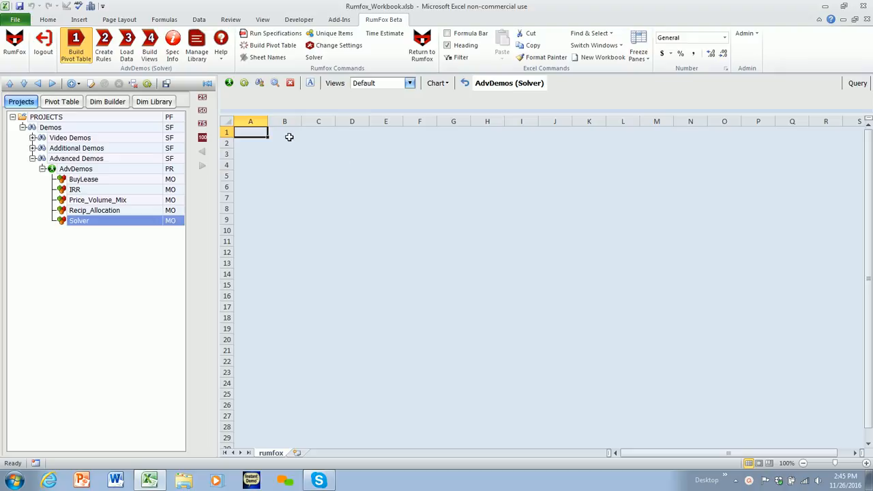
Step: Review the members of the pivot table's ACCTS, SCENARIO, TIME, PLANT and WARE dimensions
click(62, 103)
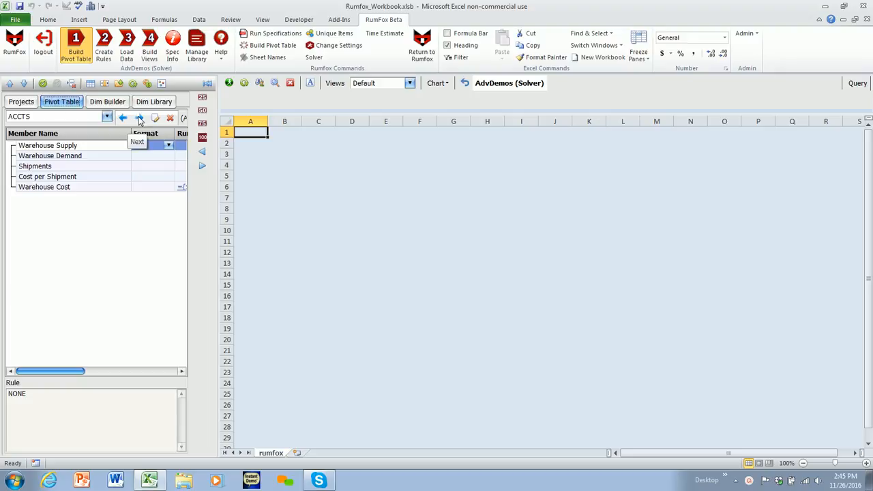
click(139, 119)
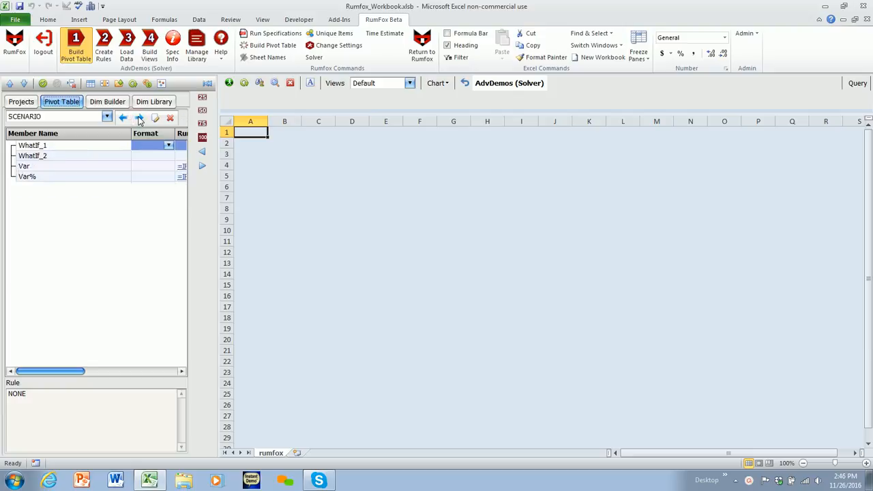
click(139, 119)
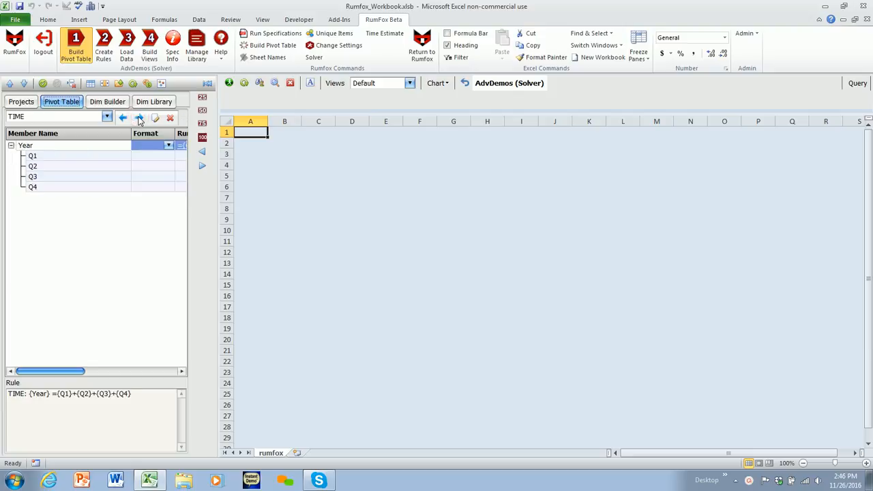
click(139, 118)
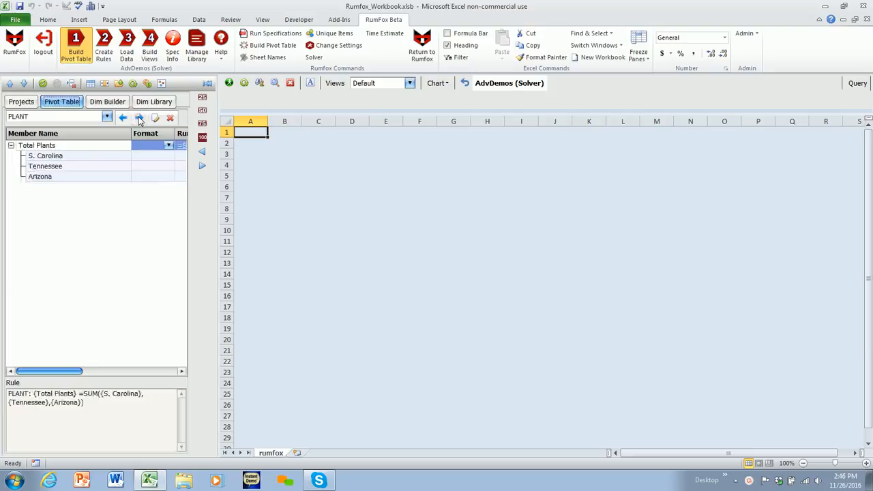
click(139, 118)
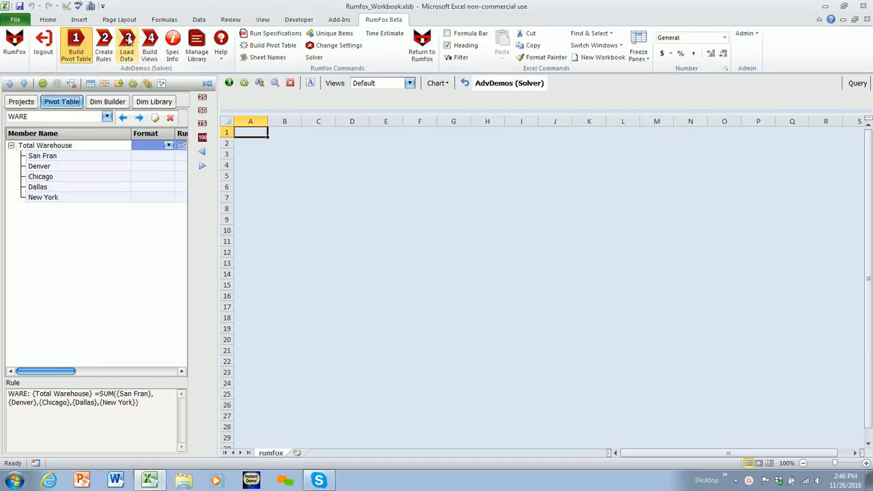
Step: Open the solver_report view for building views and select the Total Warehouse cell of the Warehouse Cost total row
click(153, 42)
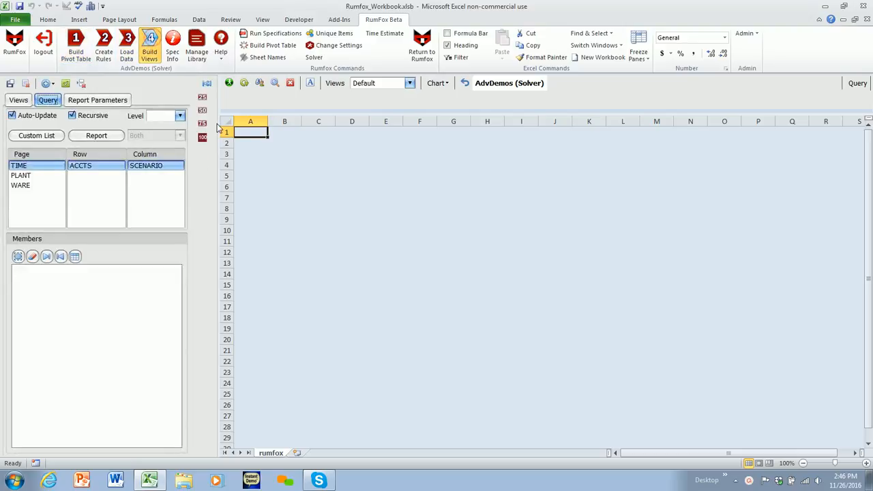
click(410, 83)
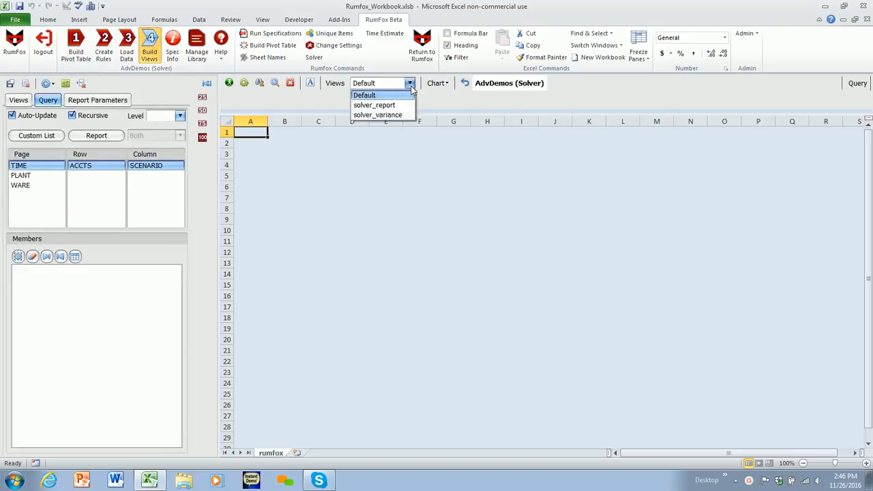
click(404, 107)
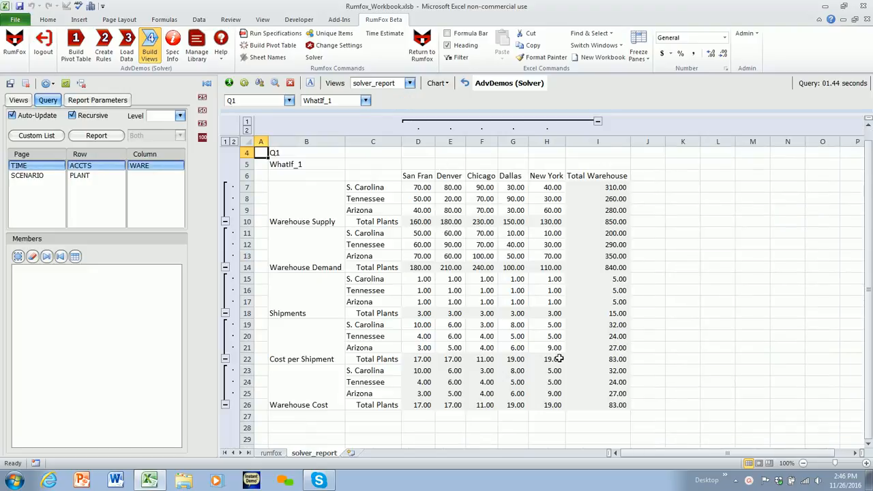
click(603, 404)
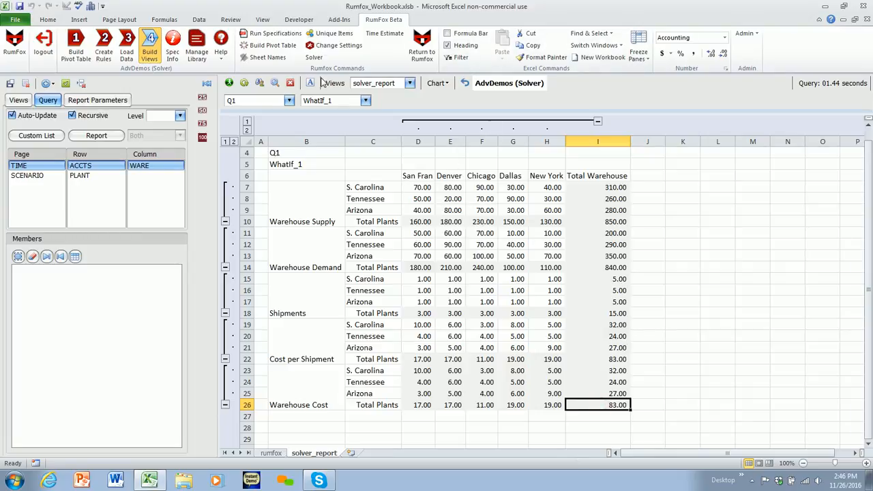
Step: Look at the report for scenario WhatIf_2 and switch back to WhatIf_1
click(364, 101)
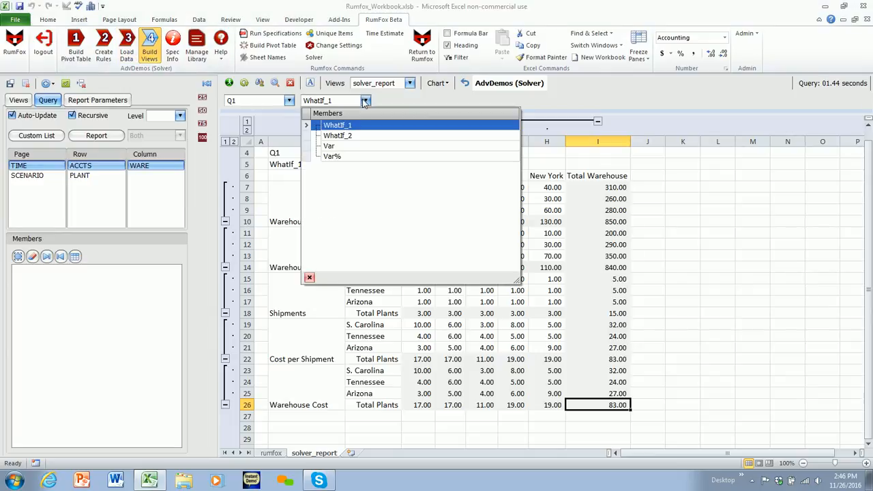
click(352, 136)
click(366, 101)
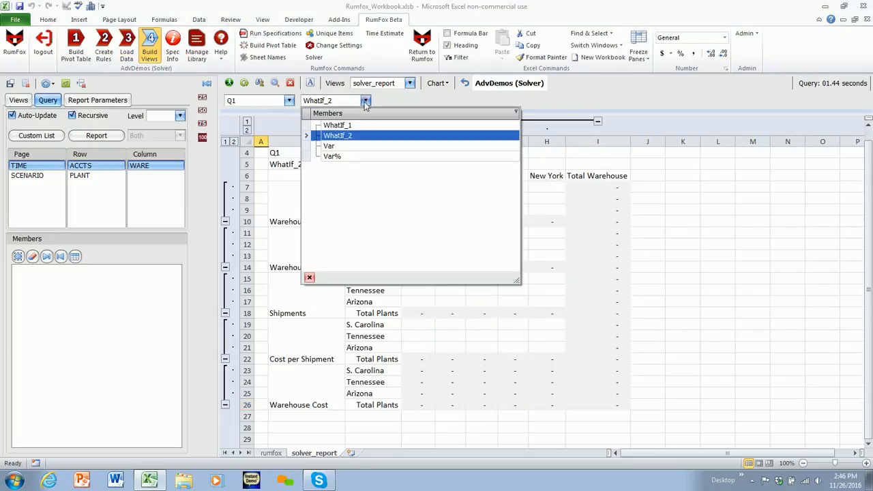
click(355, 123)
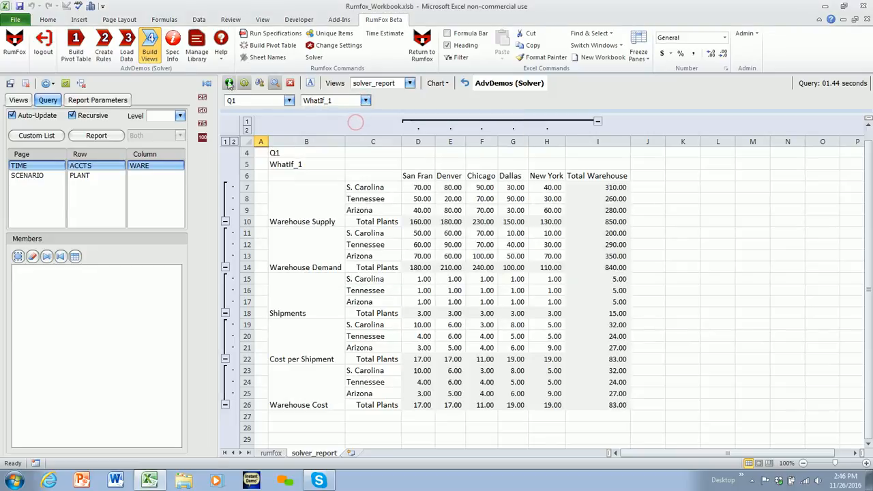
Step: Set up a data copy with a source filter that limits the SCENARIO dimension to WhatIf_1
click(126, 42)
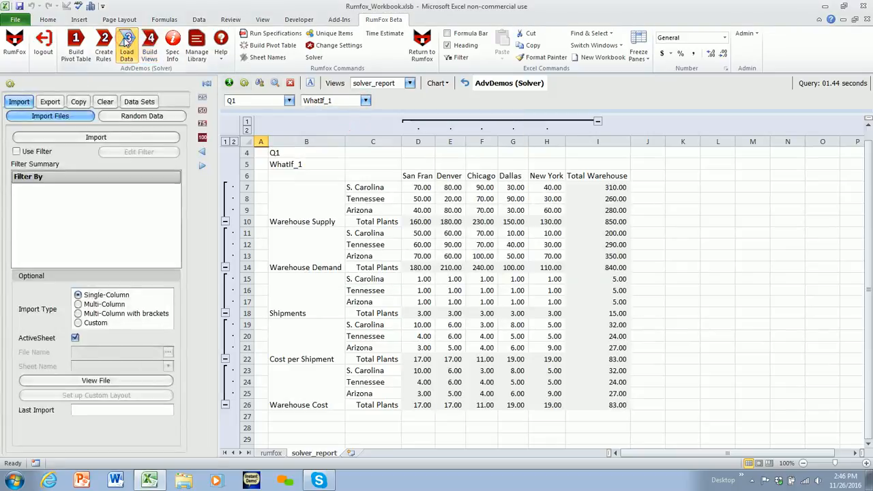
click(82, 103)
click(32, 130)
click(133, 131)
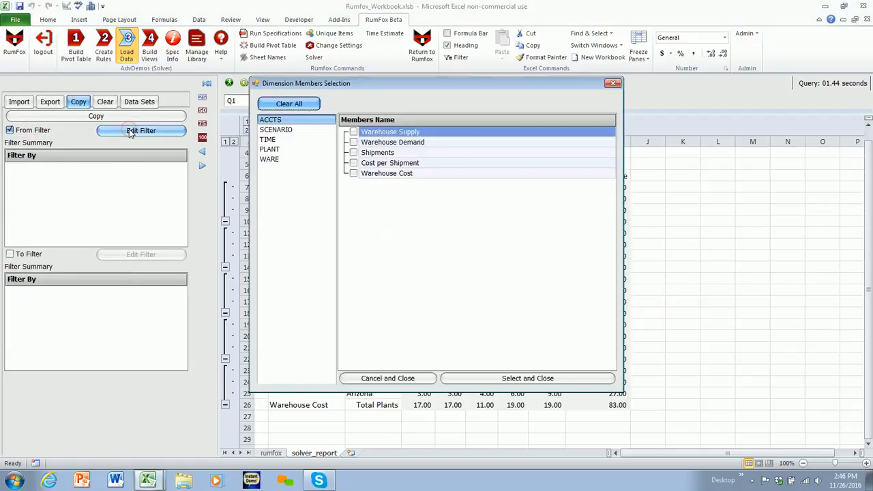
click(273, 132)
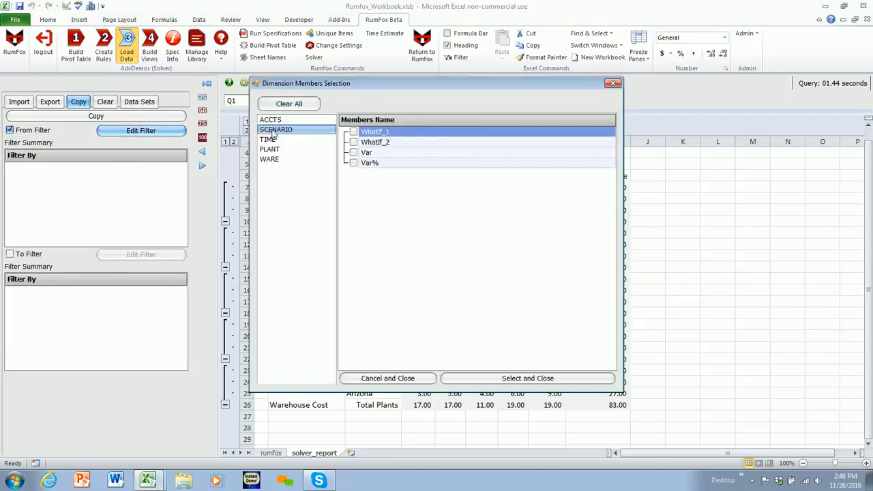
click(353, 132)
click(487, 381)
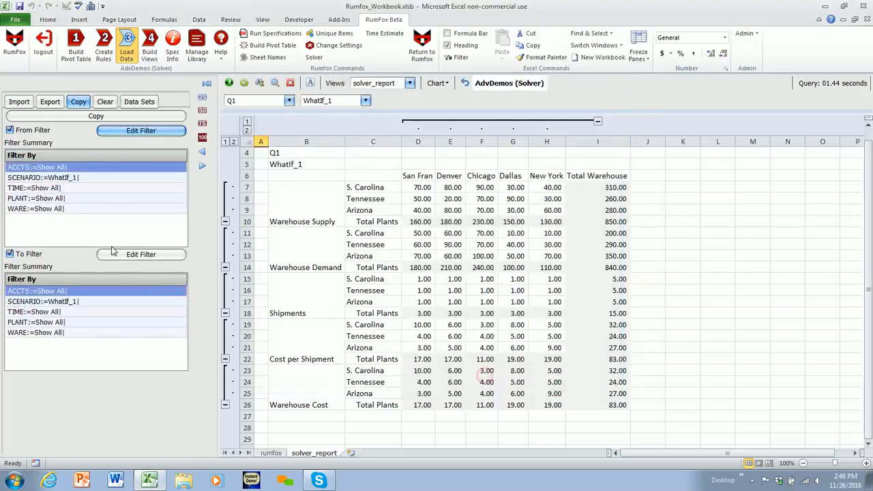
Step: Change the copy's destination filter so the SCENARIO dimension uses WhatIf_2 instead of WhatIf_1
click(123, 254)
click(276, 129)
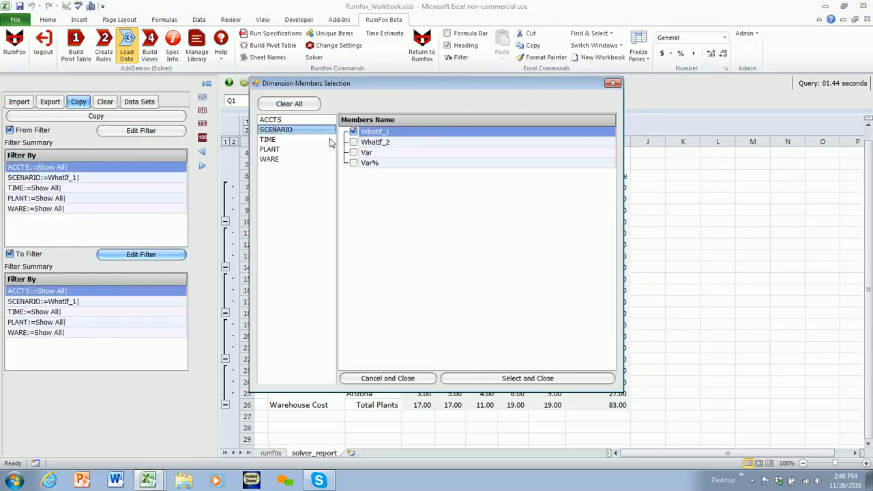
click(354, 132)
click(354, 141)
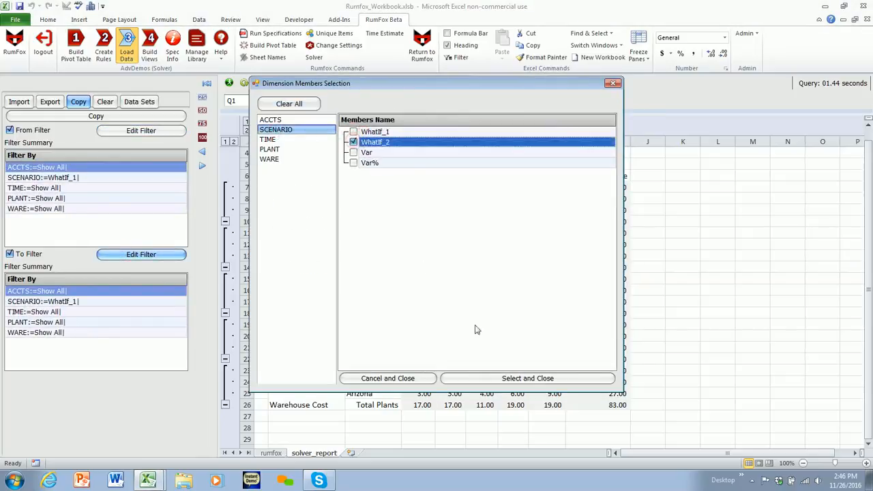
click(512, 377)
Step: Run the data copy from WhatIf_1 to WhatIf_2 and reconnect the solver_report view
click(59, 120)
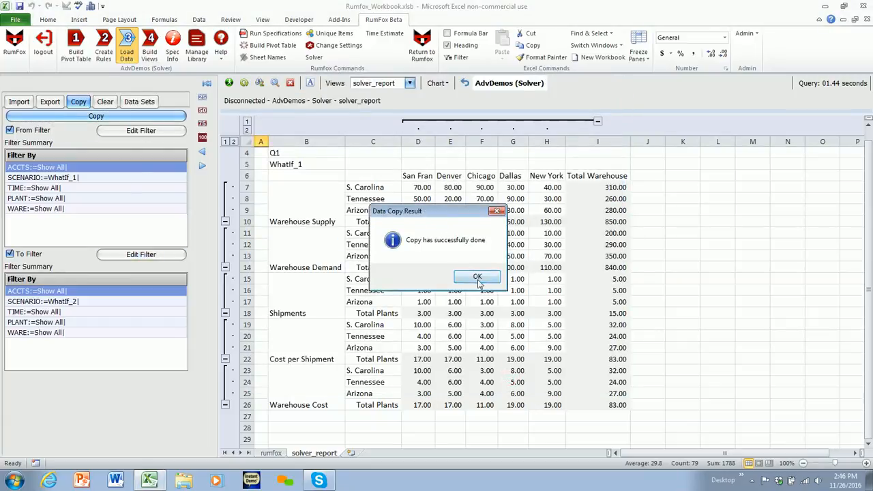
click(478, 278)
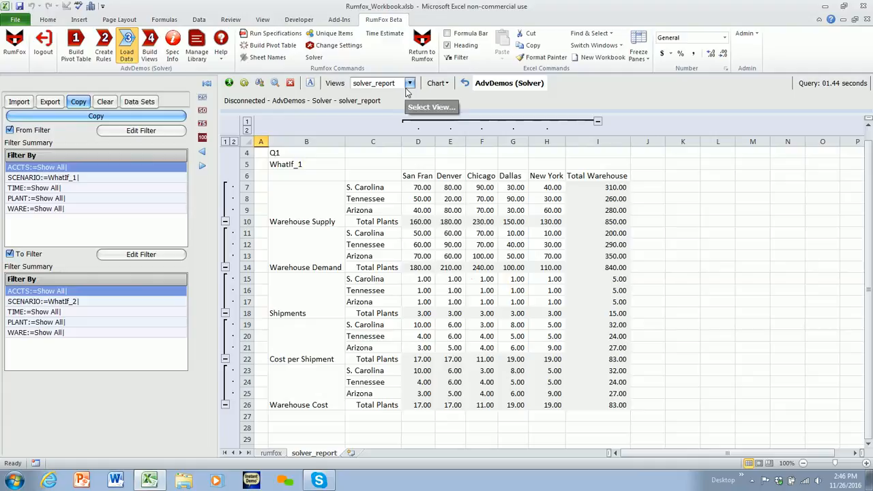
click(228, 83)
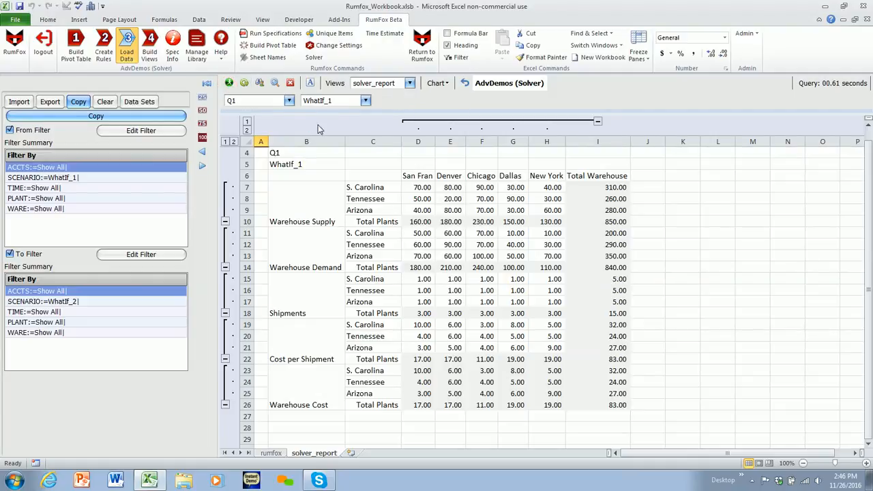
Step: Check the copied data in the report under scenario WhatIf_2 and return to WhatIf_1
click(365, 101)
click(364, 134)
click(366, 101)
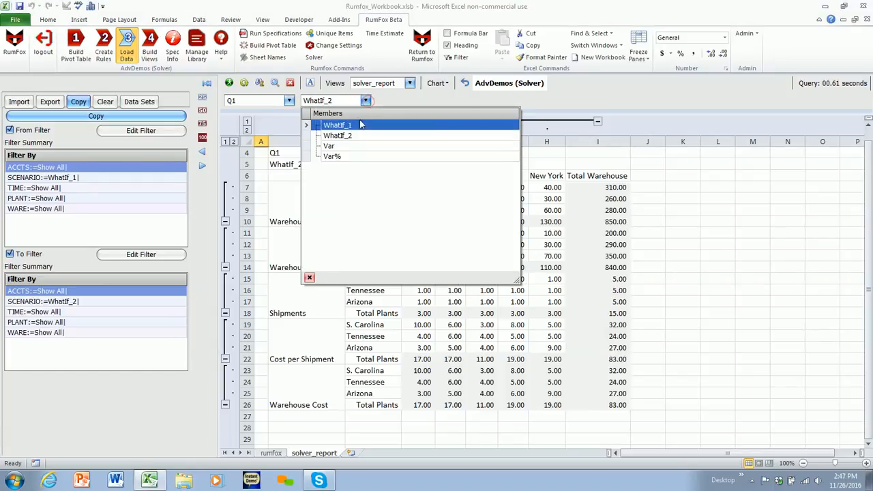
click(361, 125)
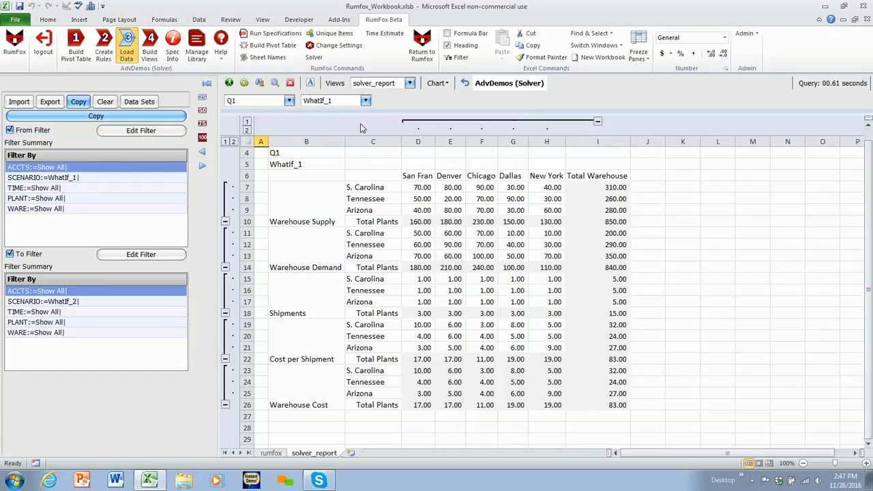
Step: Open the Rumfox Solver, import all stored solver scenarios into the workbook and load Rumfox Shipments 2a
click(318, 58)
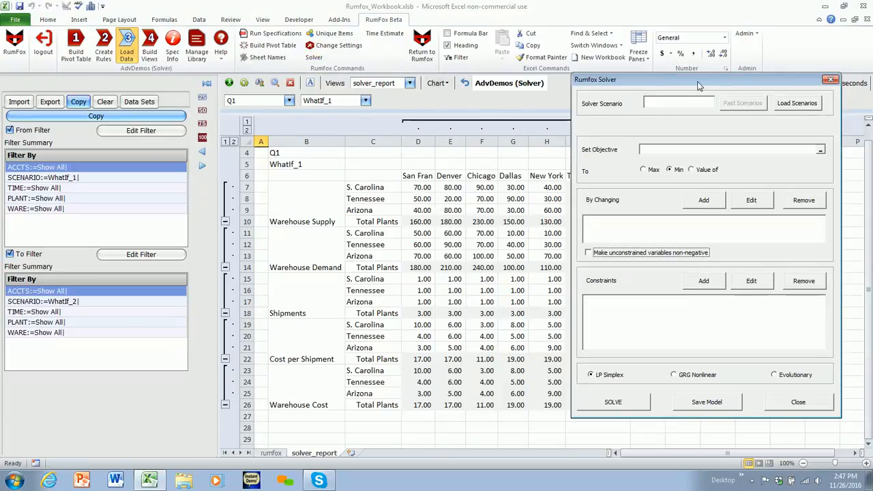
drag(697, 85, 699, 75)
click(799, 93)
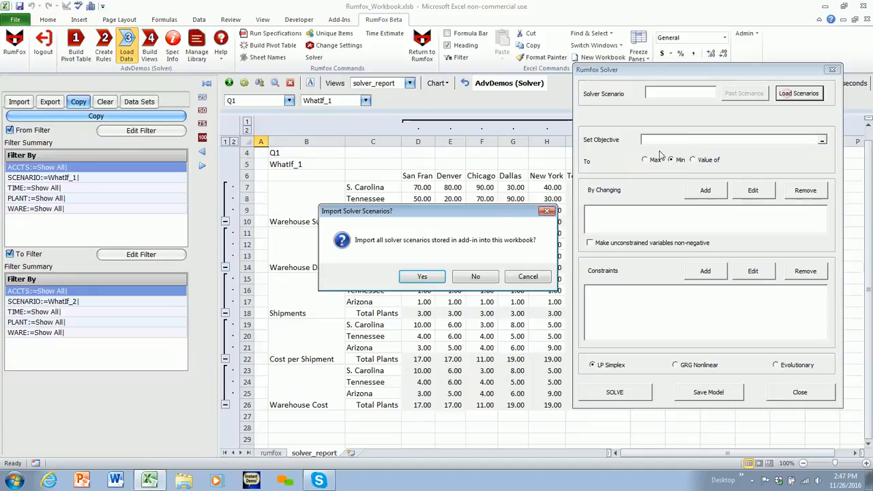
click(422, 276)
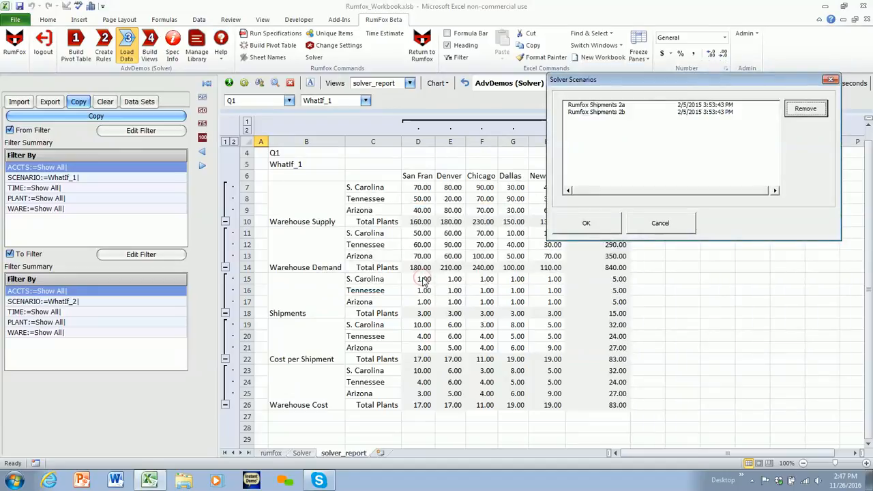
click(609, 105)
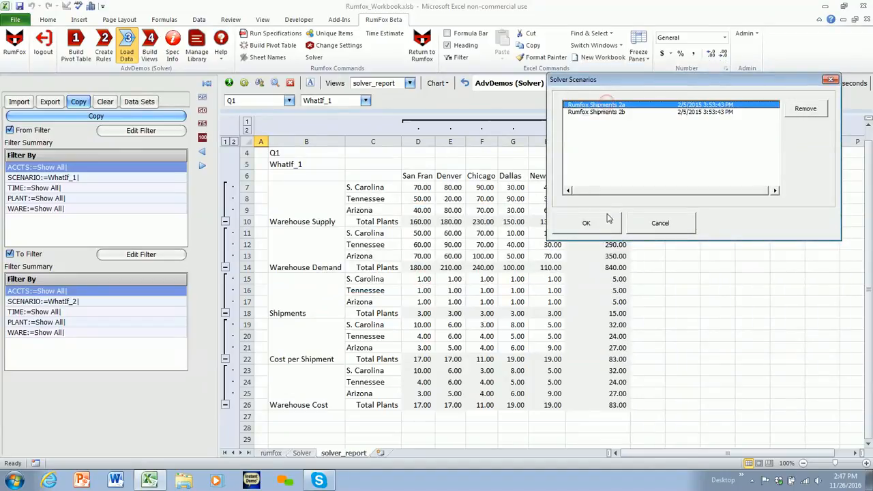
click(586, 224)
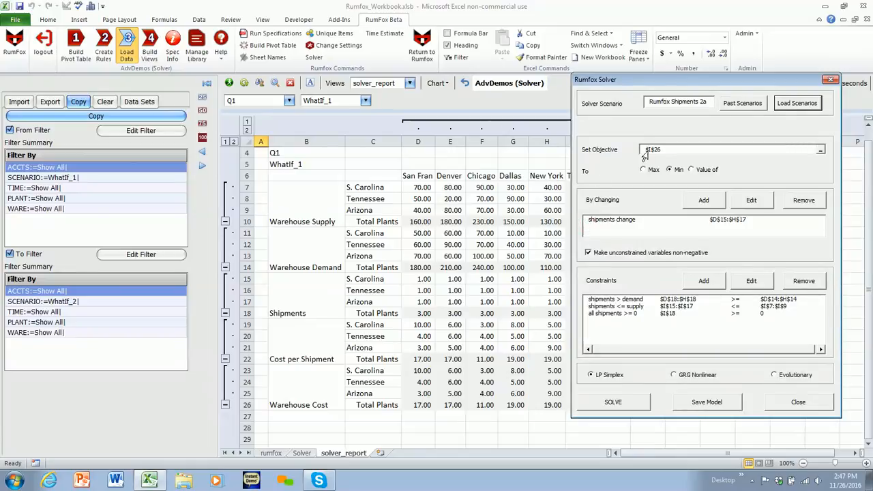
Step: Examine which report cell the solver objective refers to, along with its row and column labels, without changing it
drag(662, 80, 667, 23)
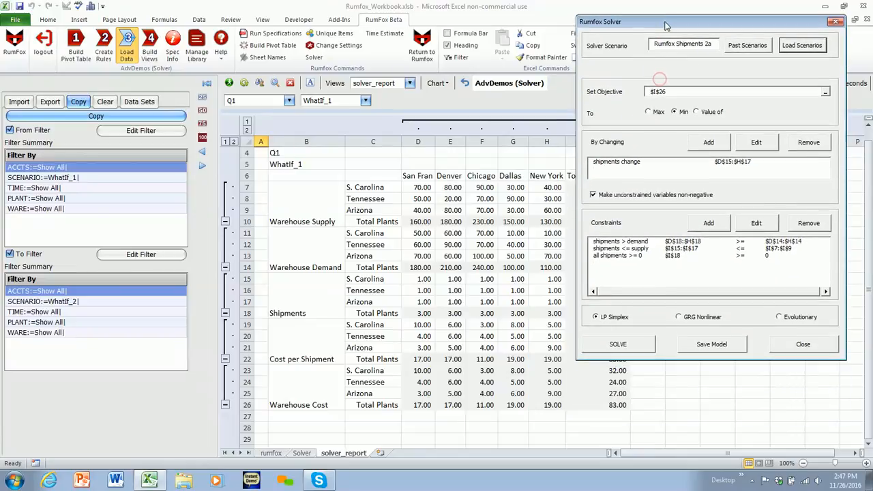
click(826, 92)
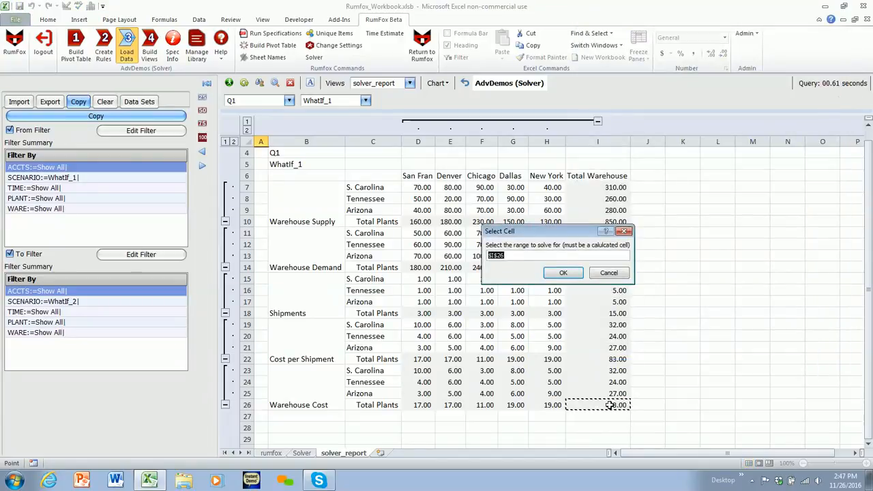
click(279, 409)
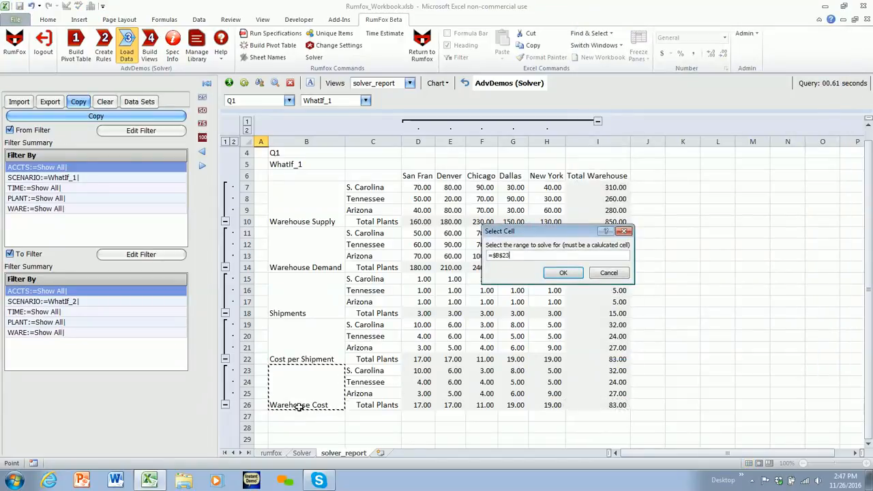
click(605, 172)
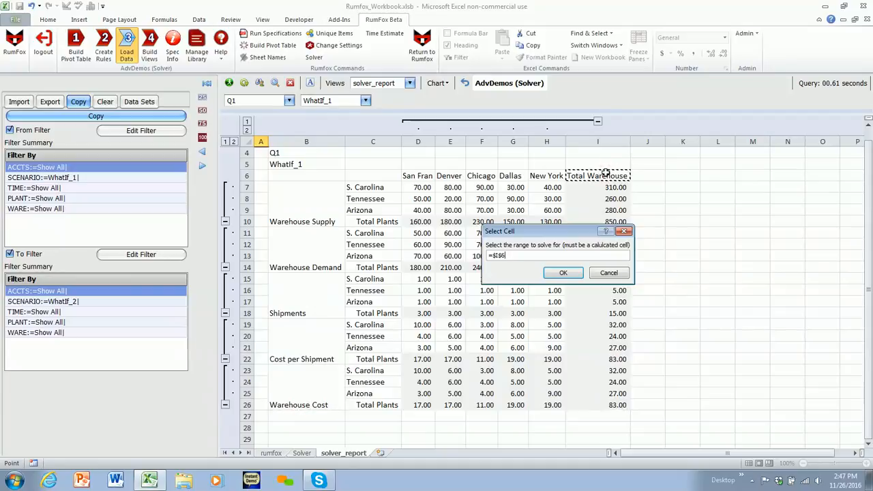
click(611, 273)
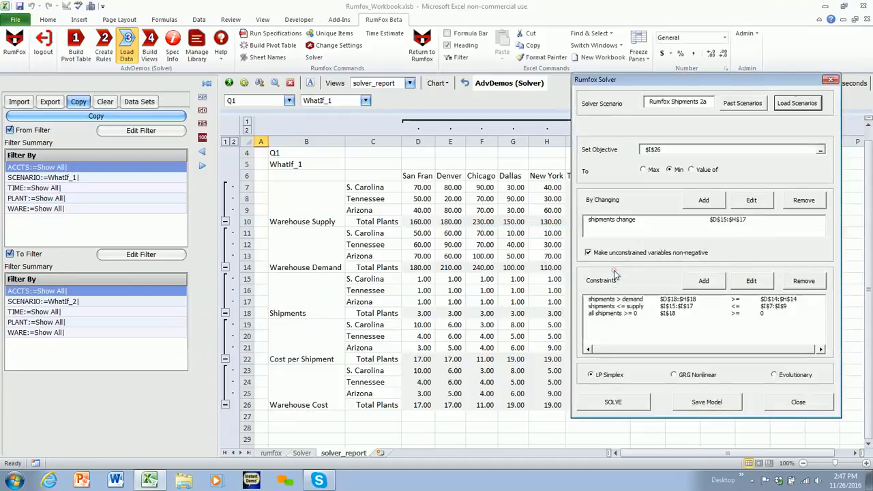
Step: Examine which report cells the shipments change block refers to, without changing the block
double_click(735, 223)
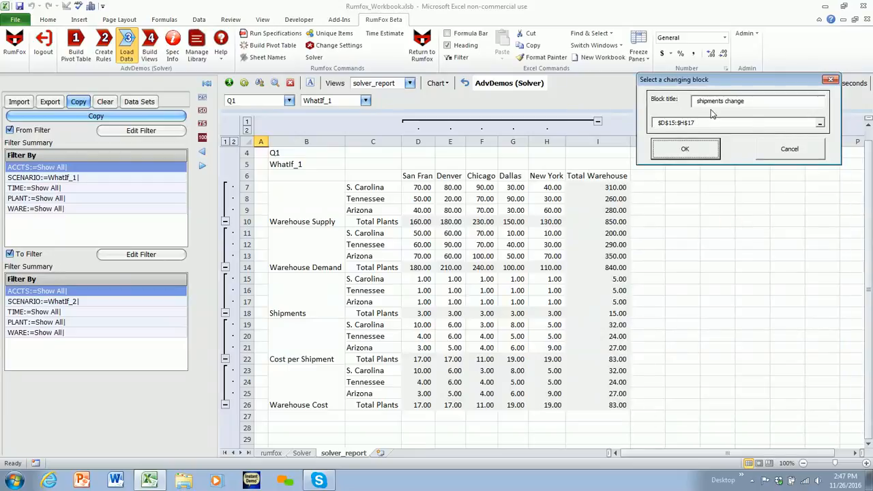
click(820, 123)
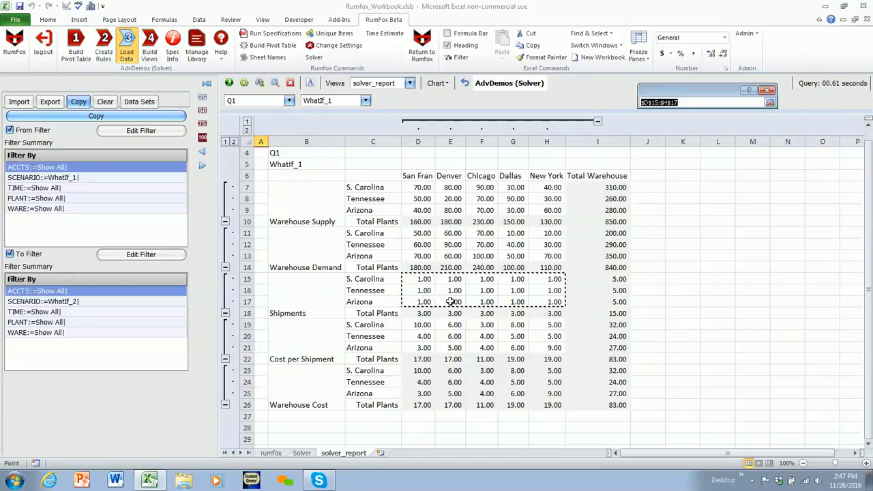
click(768, 90)
key(Return)
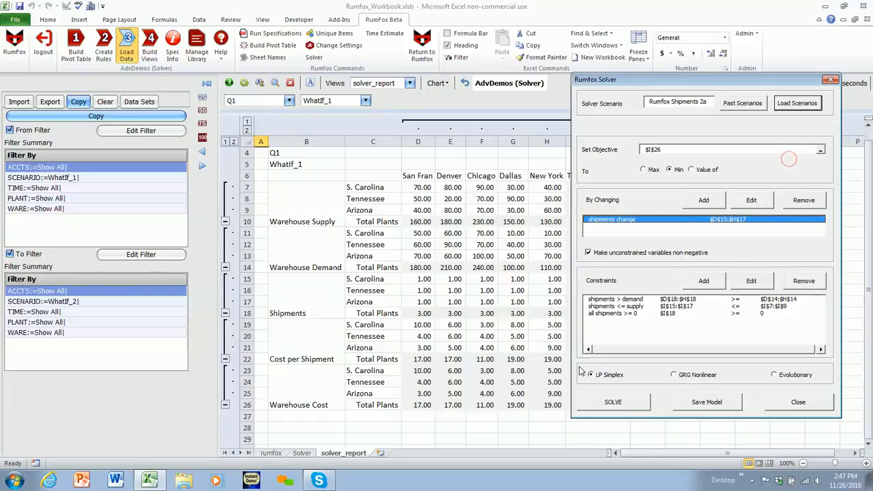
Step: Examine the cell ranges on both sides of the shipments > demand constraint, without changing it
click(645, 300)
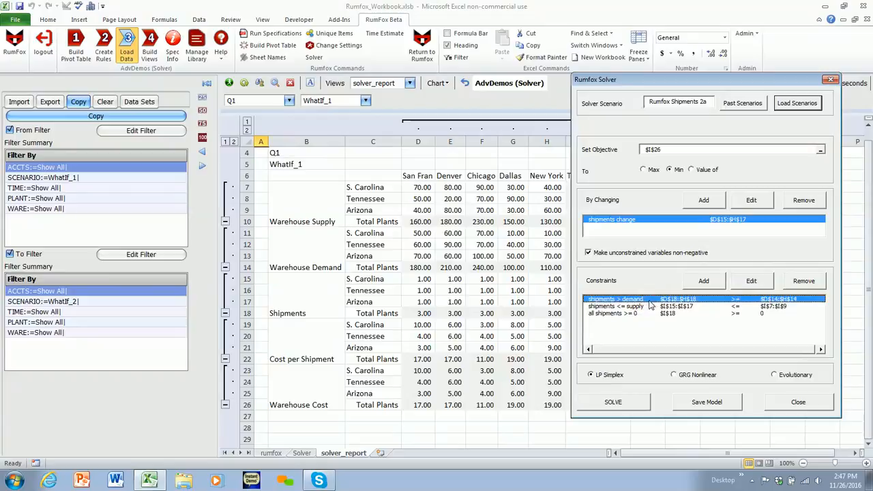
click(752, 283)
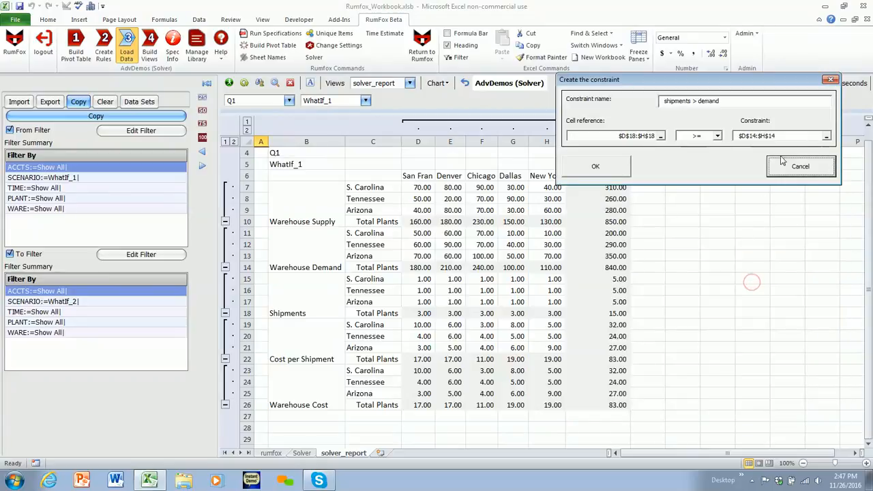
click(661, 136)
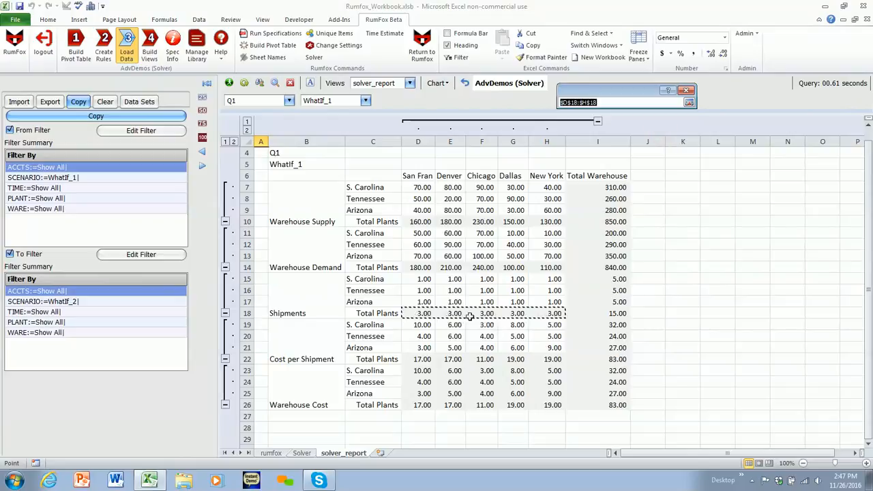
click(689, 103)
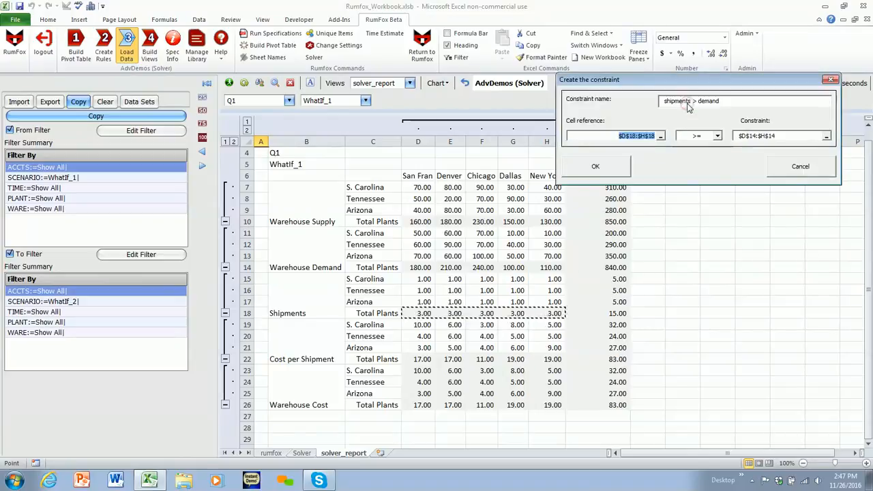
click(826, 136)
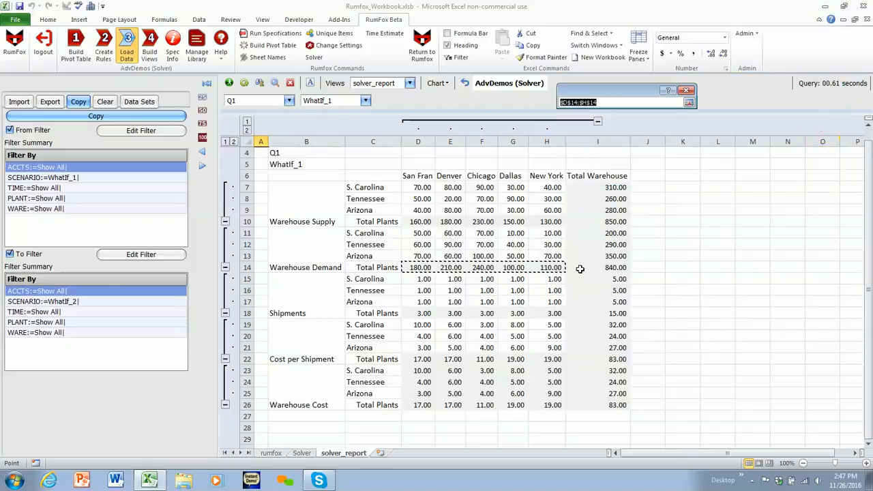
click(686, 92)
click(793, 164)
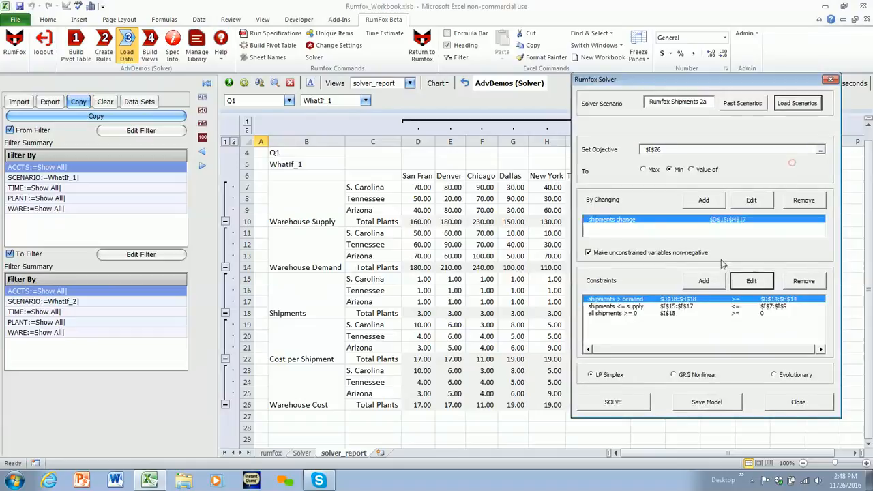
Step: Examine the cell ranges on both sides of the shipments <= supply constraint, without changing it
click(653, 308)
click(762, 280)
click(660, 139)
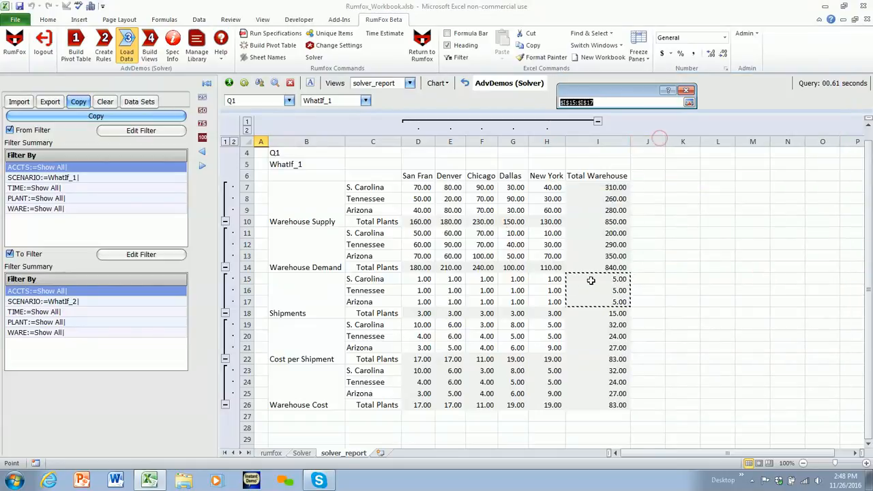
click(689, 101)
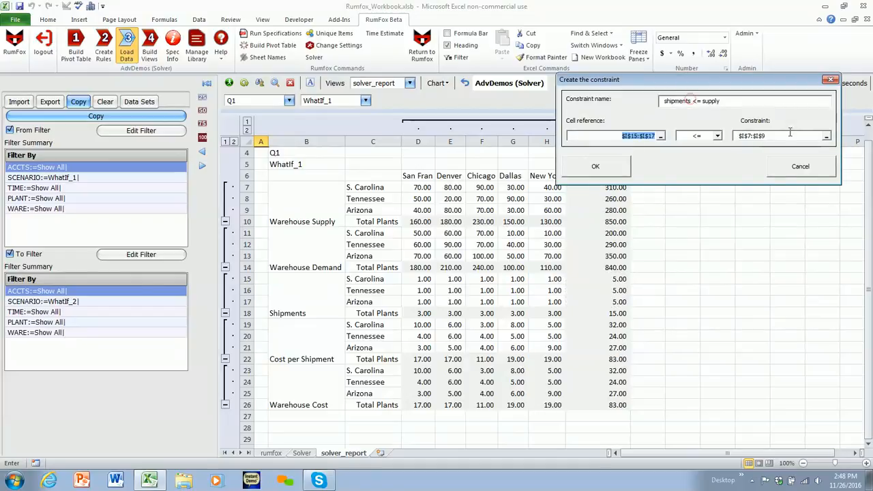
click(831, 137)
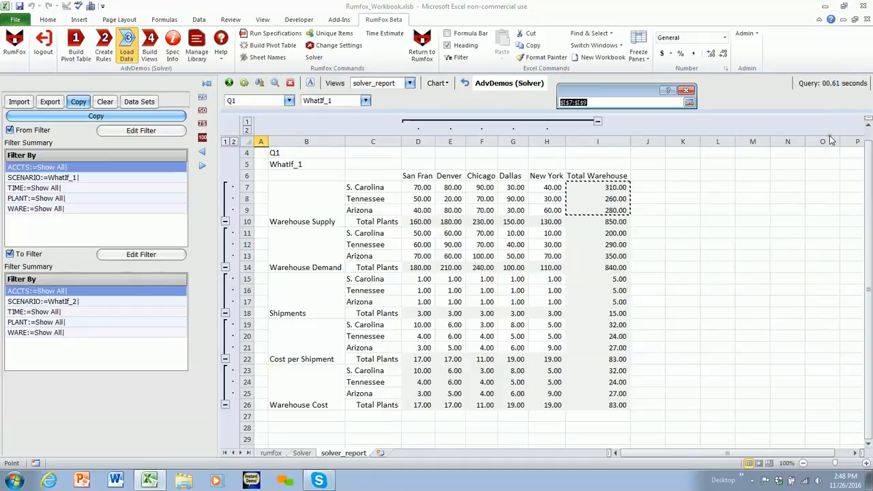
click(690, 102)
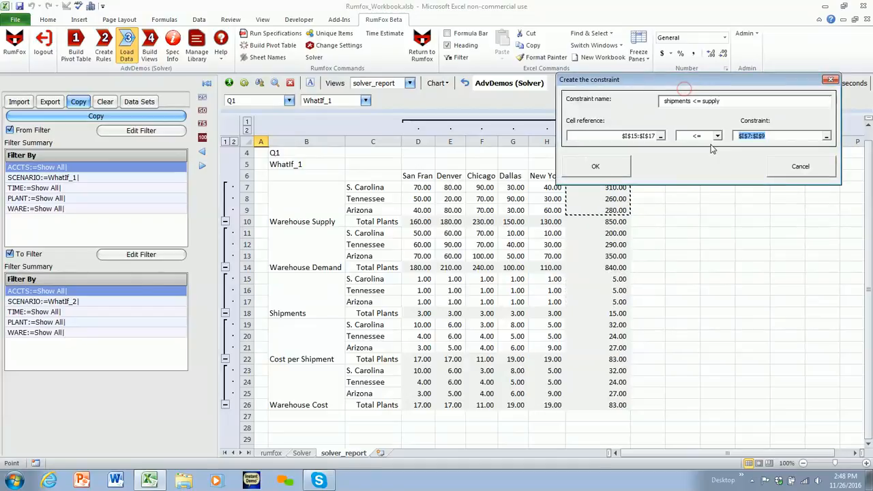
click(778, 171)
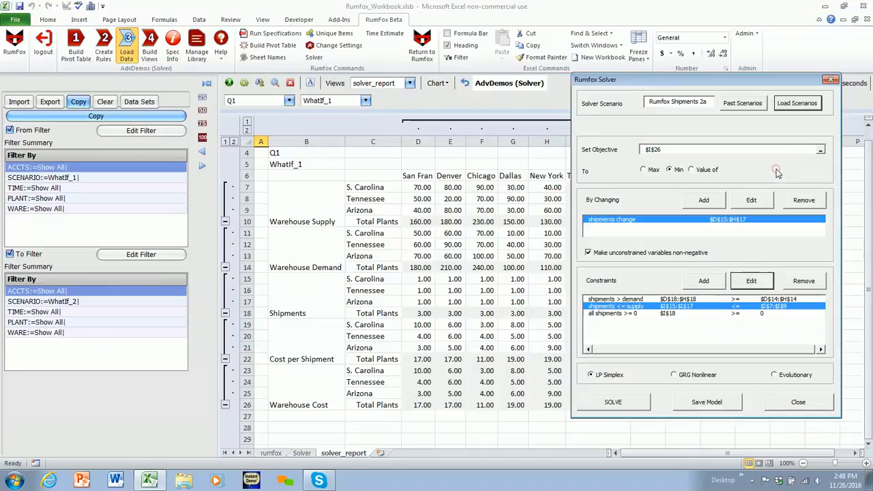
Step: Solve the WhatIf_1 model, keep the solver solution and review the plants' cost per shipment and the total warehouse cost
click(613, 403)
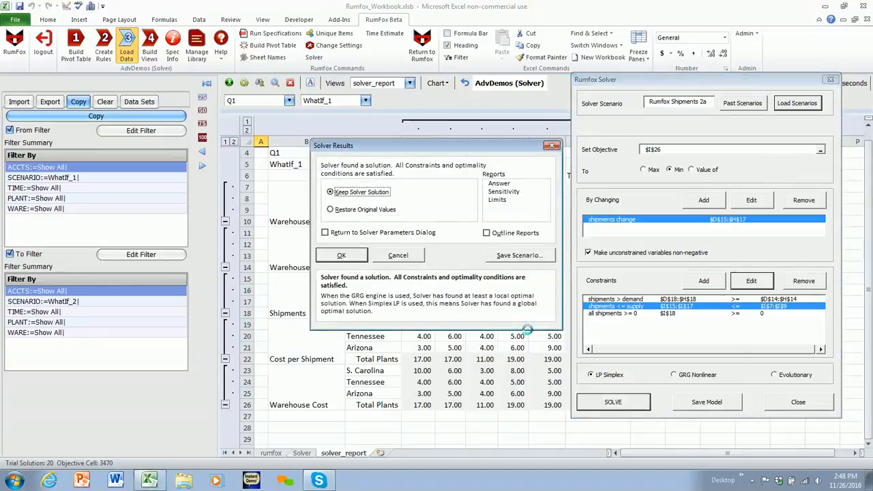
click(345, 258)
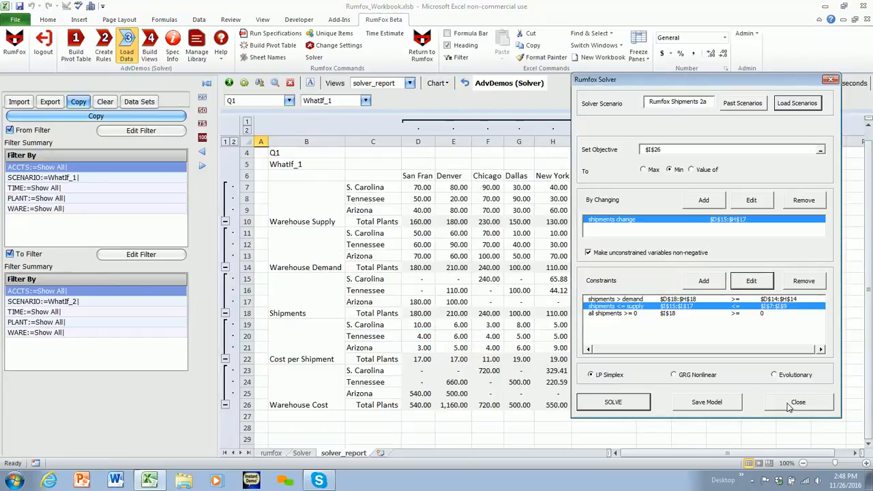
click(793, 403)
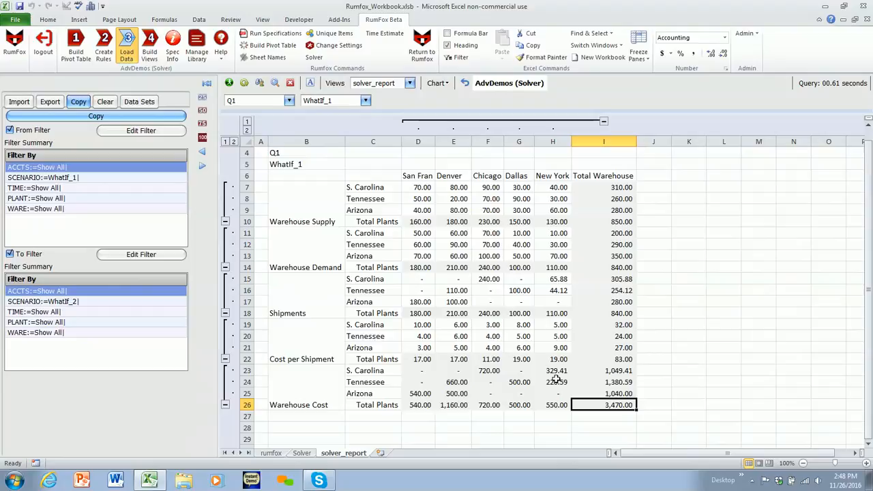
drag(420, 326, 550, 344)
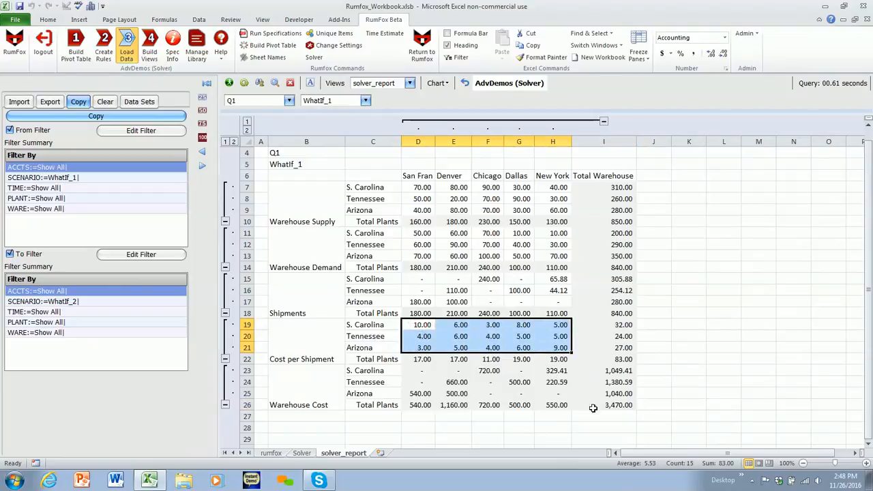
click(593, 409)
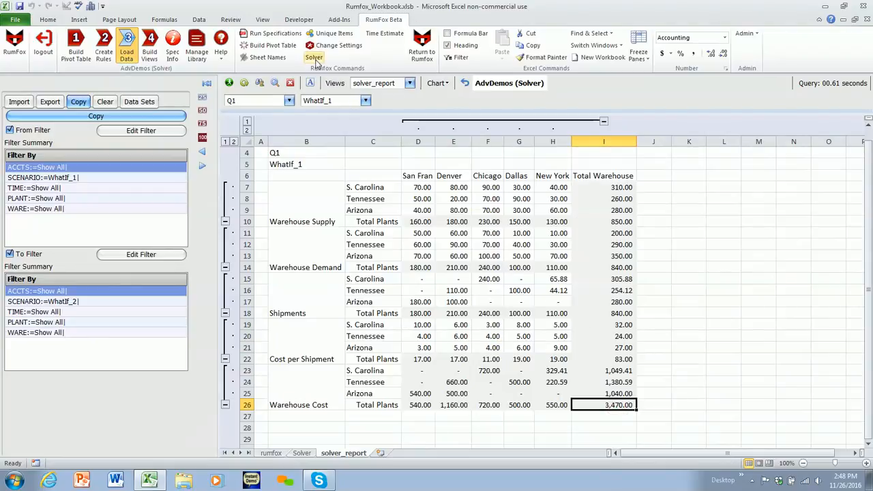
Step: Switch the report to scenario WhatIf_2 and set the San Fran cost per shipment to 10 for Tennessee and Arizona
click(365, 100)
click(370, 135)
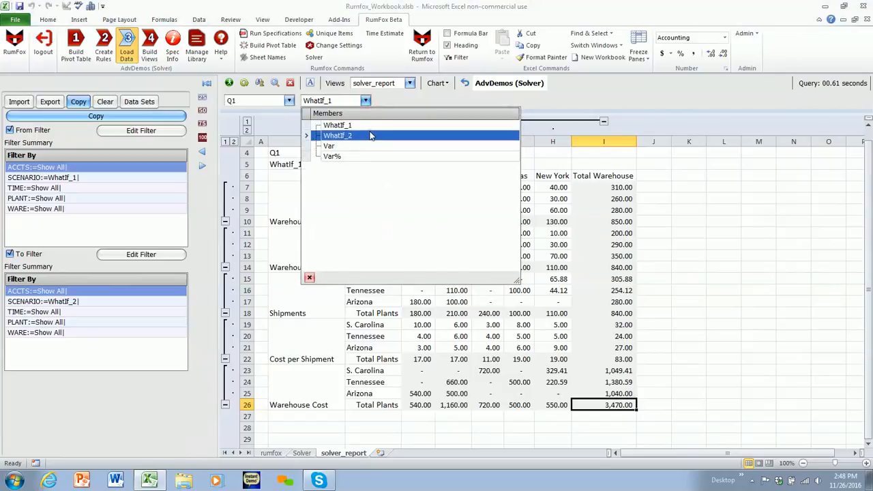
click(371, 135)
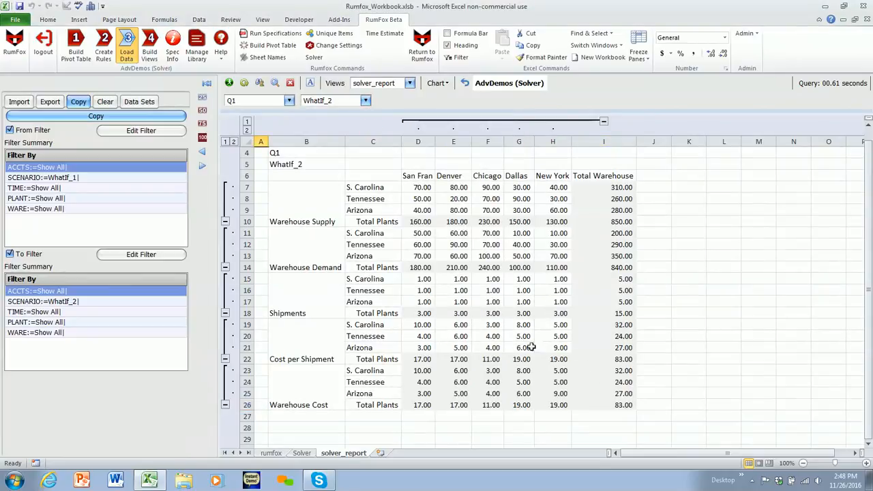
click(491, 336)
key(Left)
key(Left)
key(Up)
key(Down)
text(10)
key(ctrl+Return)
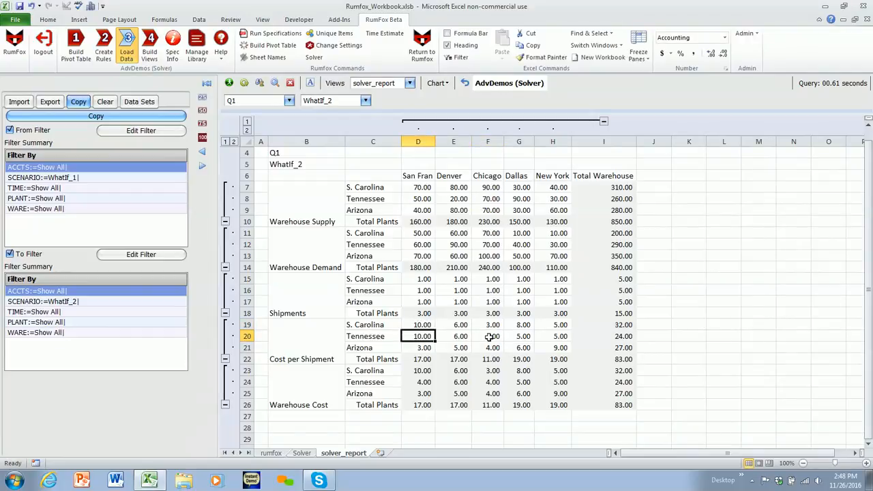
key(Down)
text(10)
key(ctrl+Return)
Step: Set the Denver cost per shipment to 8 for S. Carolina, Tennessee and Arizona
key(Up)
key(Right)
key(Up)
text(8)
key(Return)
text(8)
key(Return)
text(8)
key(Tab)
Step: Set cost per shipment to 5 for Tennessee and Arizona in Chicago and 10 for Arizona in Dallas, and recalculate the report
key(Up)
text(3)
key(Return)
text(5)
key(Return)
key(Up)
key(Up)
key(Right)
key(Down)
text(10)
key(Return)
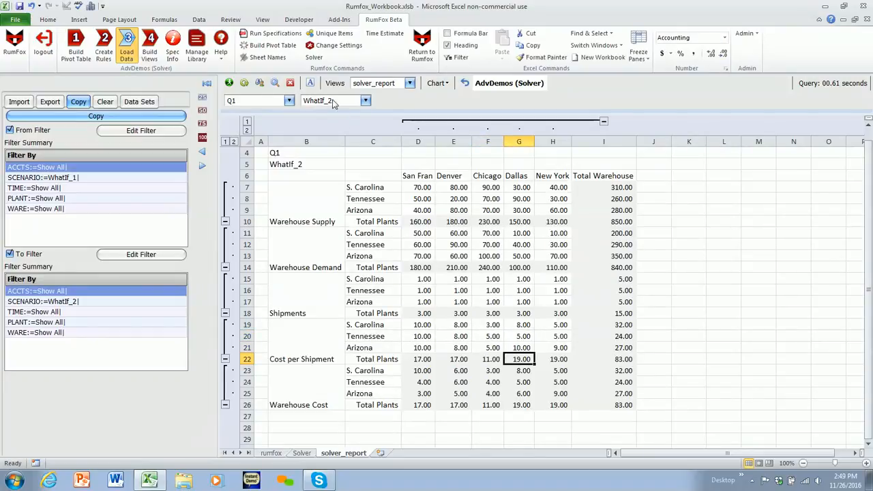
click(311, 84)
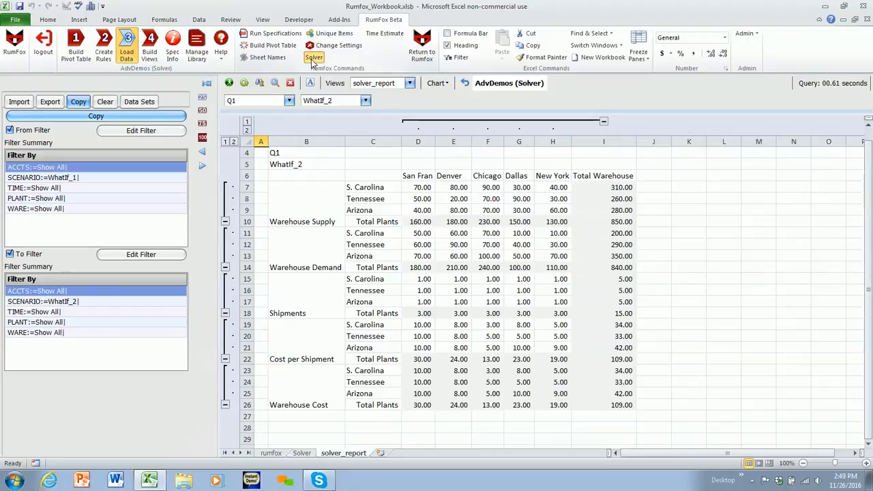
Step: Open the Rumfox Solver and load the past scenario Rumfox Shipments 2a for the WhatIf_2 report
click(312, 59)
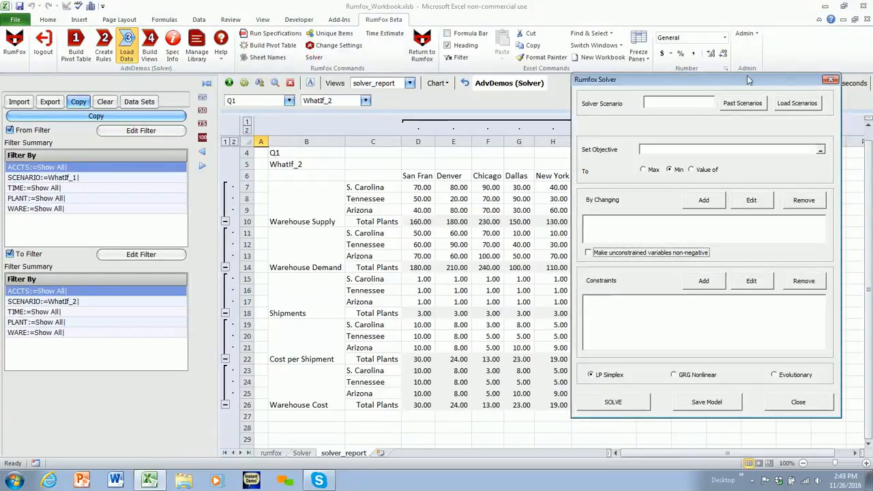
click(742, 103)
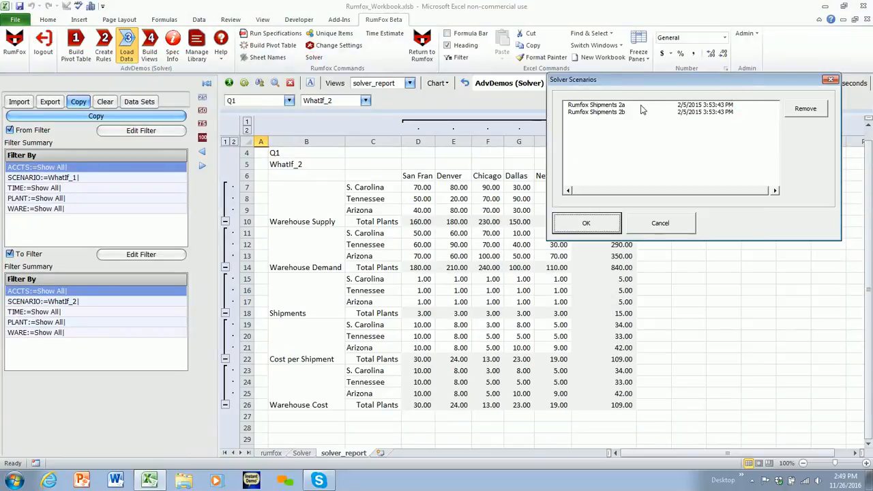
click(643, 106)
click(587, 223)
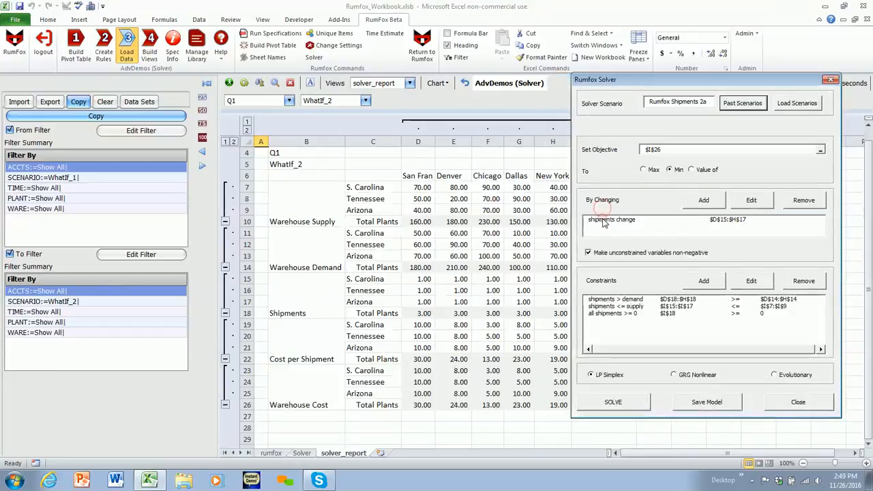
Step: Solve the WhatIf_2 model, keep the solver solution and close the solver
click(633, 408)
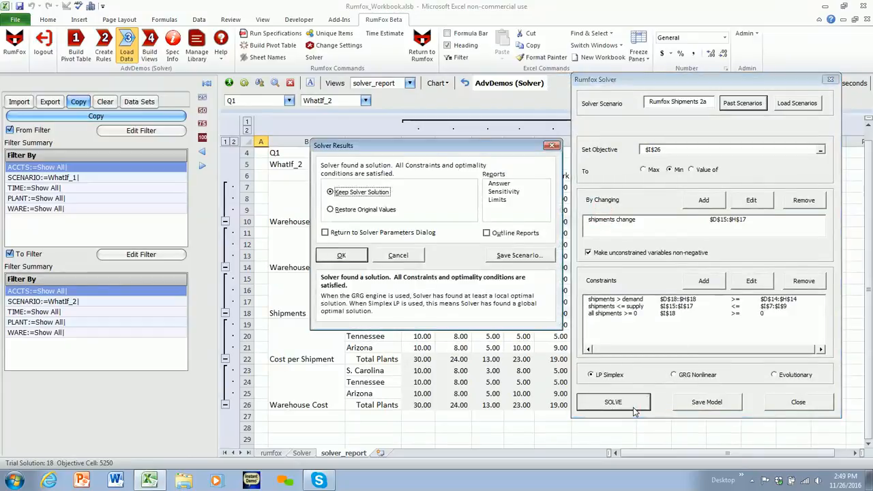
click(363, 259)
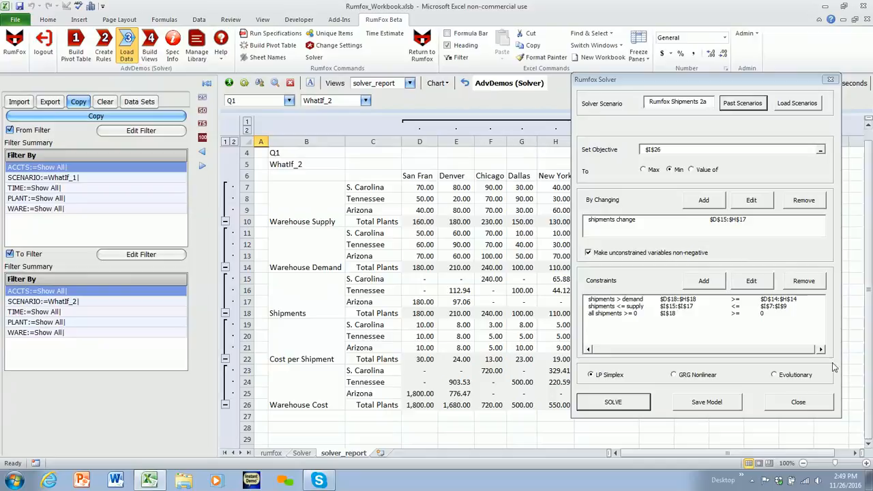
click(806, 401)
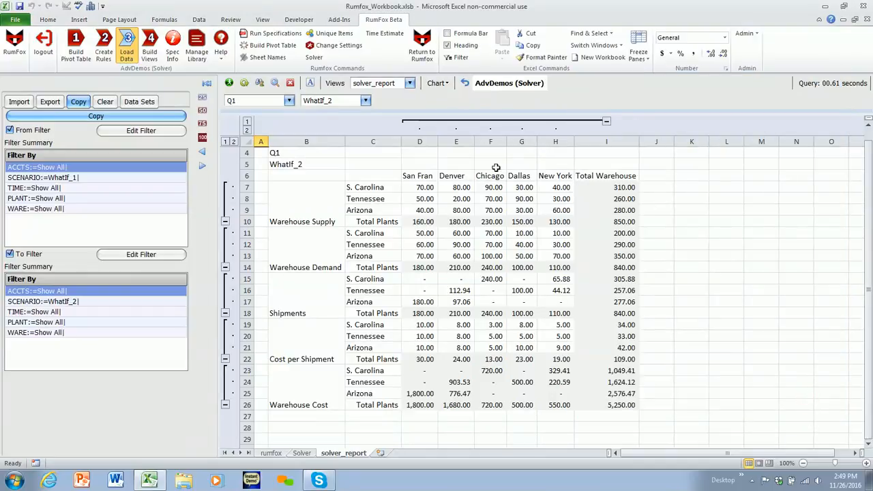
Step: Open the solver_variance view and examine the Total Plants warehouse cost for WhatIf_1, WhatIf_2 and their variance
click(410, 83)
click(409, 115)
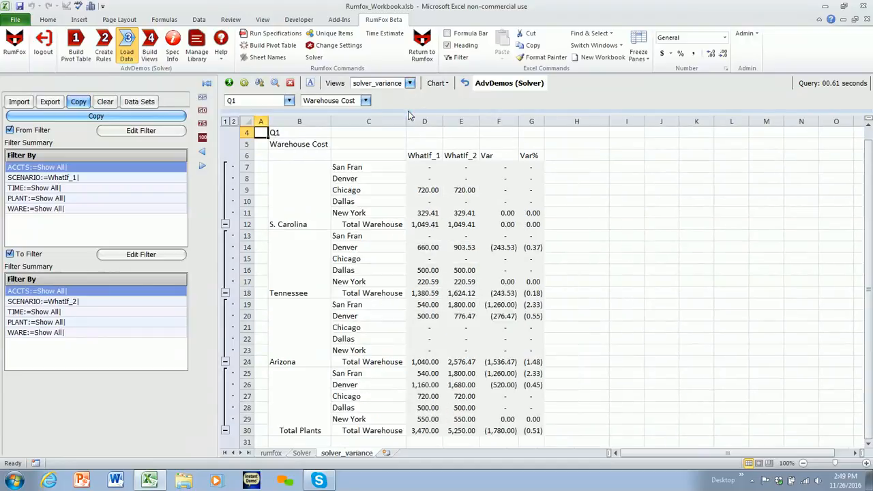
click(464, 190)
key(Down)
key(Down)
key(Down)
key(Down)
key(Down)
key(Down)
key(Down)
key(Down)
key(Down)
key(Down)
key(Down)
key(Down)
key(Down)
key(Down)
key(Down)
key(Down)
key(Down)
key(Down)
key(Down)
key(Down)
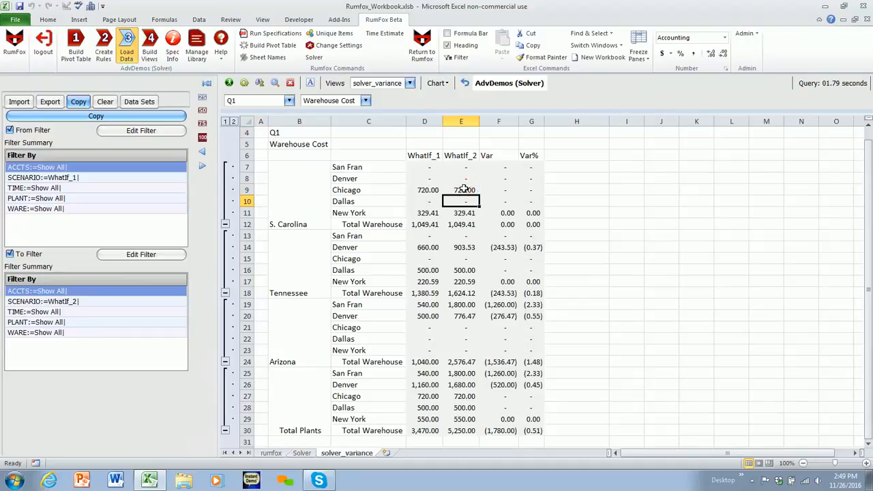
key(Left)
key(Down)
key(Right)
key(Right)
key(Right)
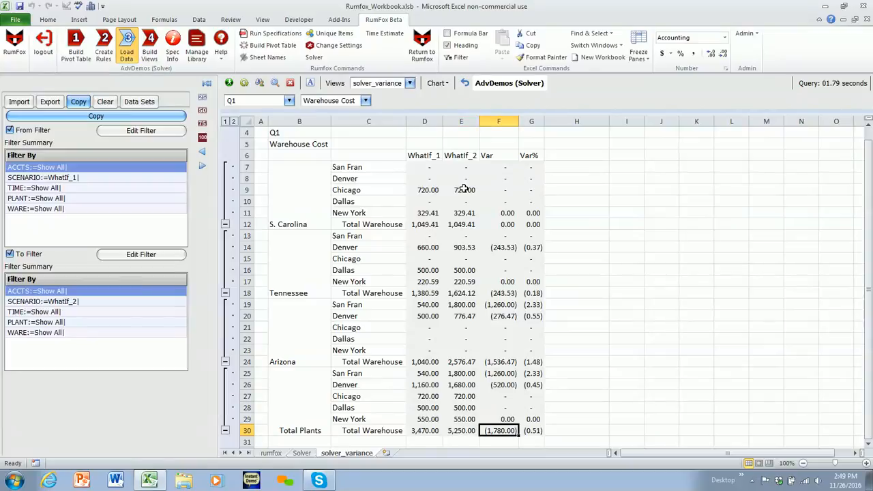